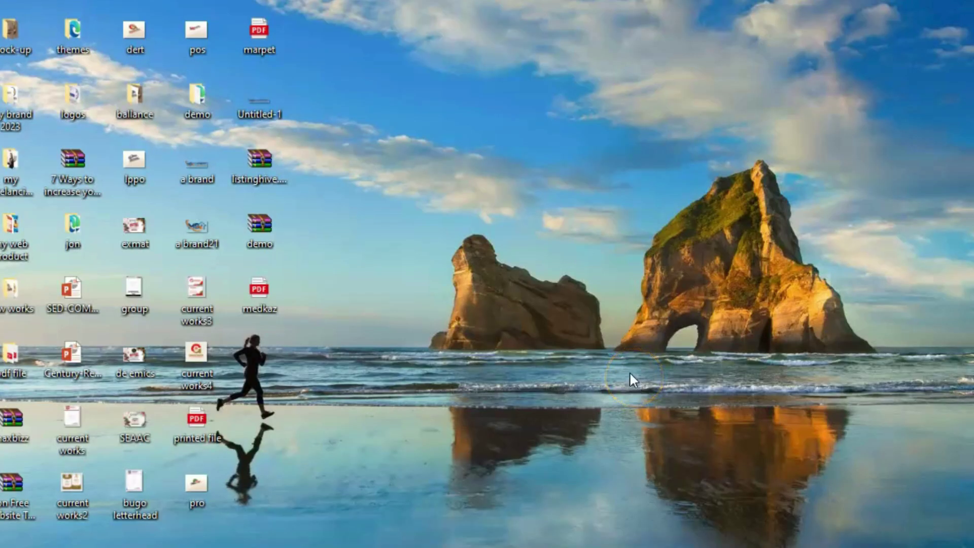
Refresh the desktop twice, then open the saved screenshot of Word's locked-selection error
right_click(557, 205)
left_click(611, 254)
left_click(596, 198)
right_click(599, 190)
left_click(640, 239)
left_click(608, 383)
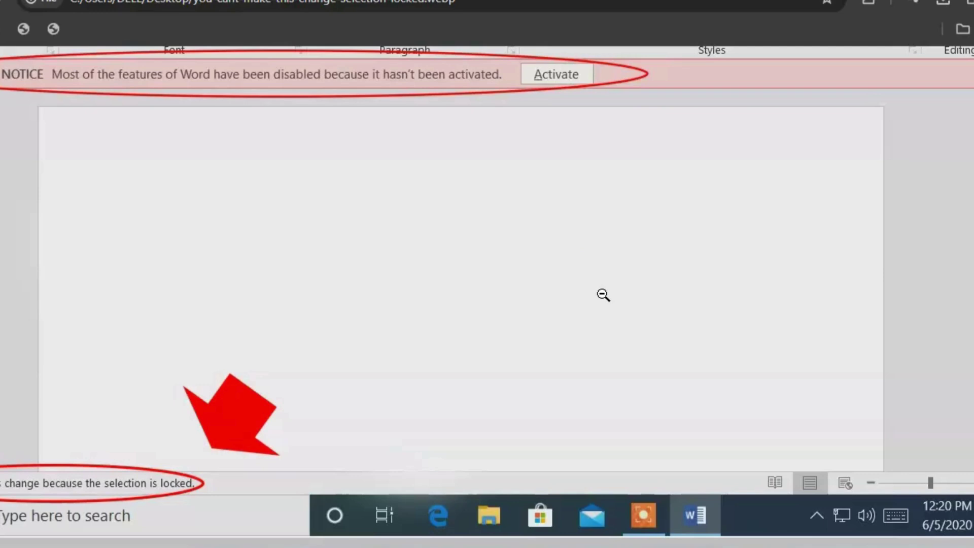
Minimize the browser and refresh the desktop
left_click(942, 9)
right_click(597, 136)
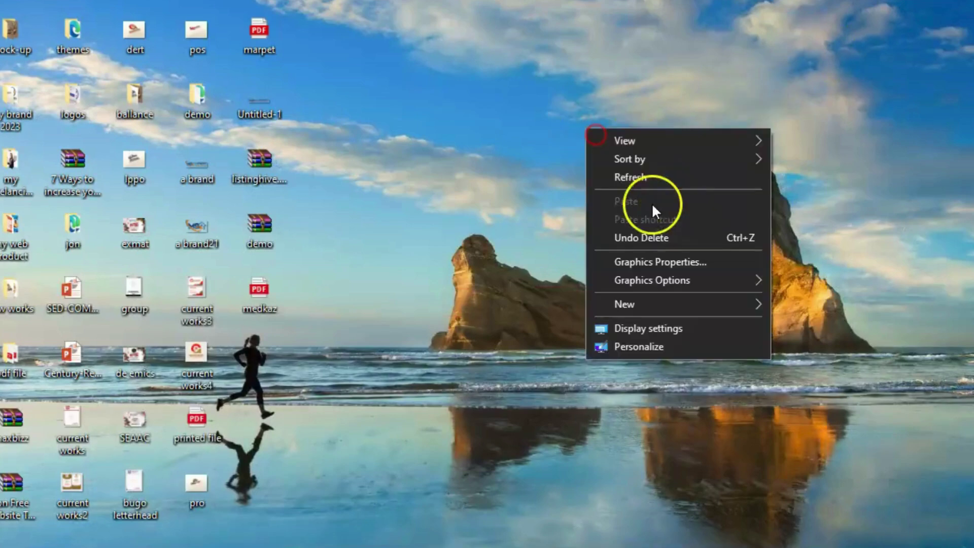
left_click(634, 180)
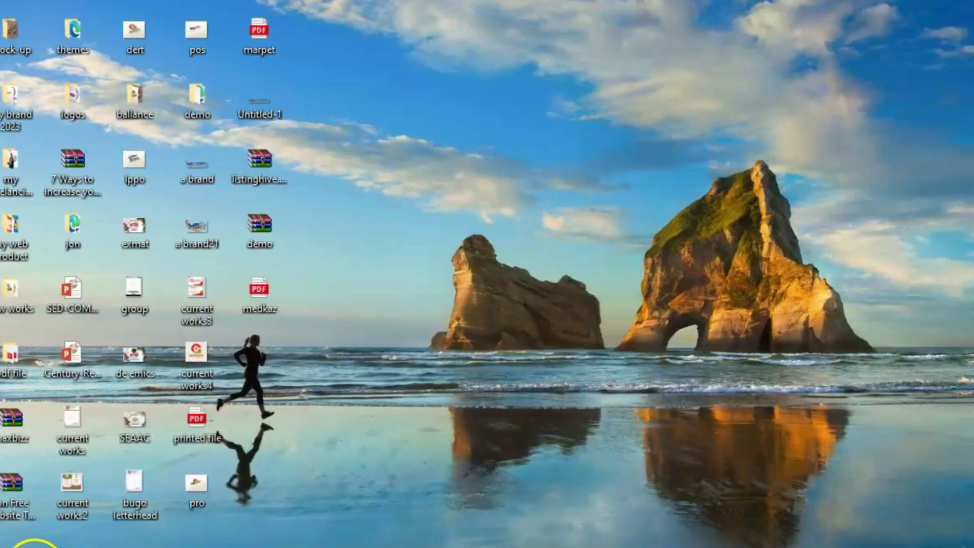
Search Start for 'micro', then close search and restore the recovered Word document
left_click(34, 546)
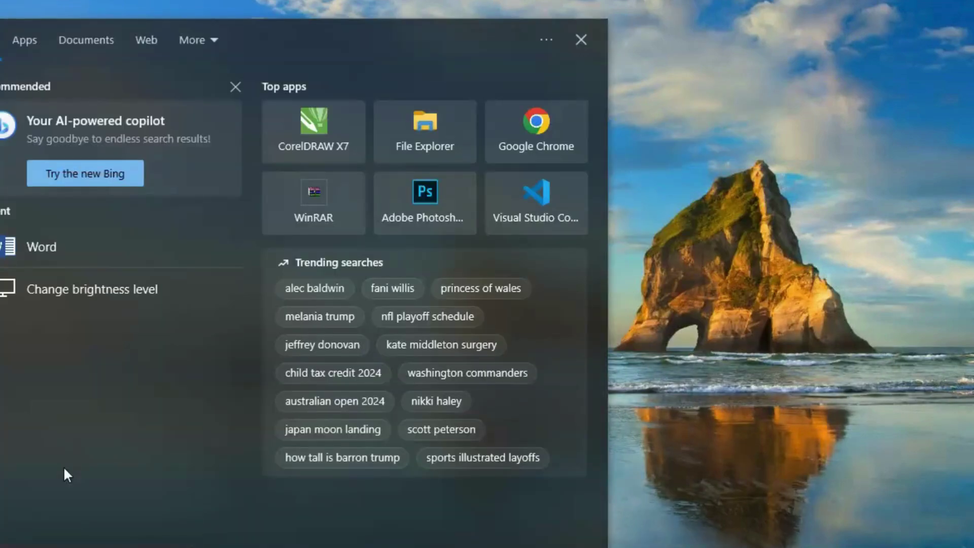
type("micro")
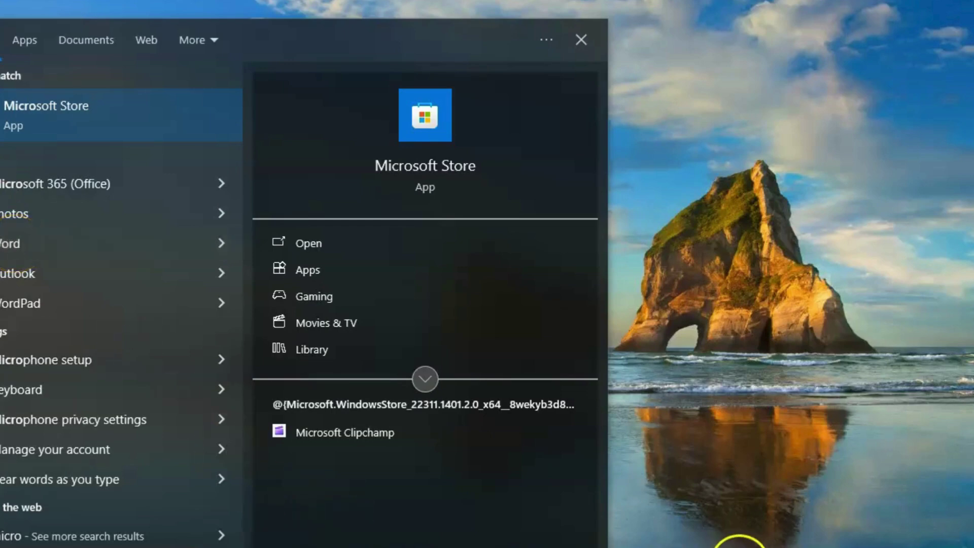
left_click(740, 547)
left_click(701, 547)
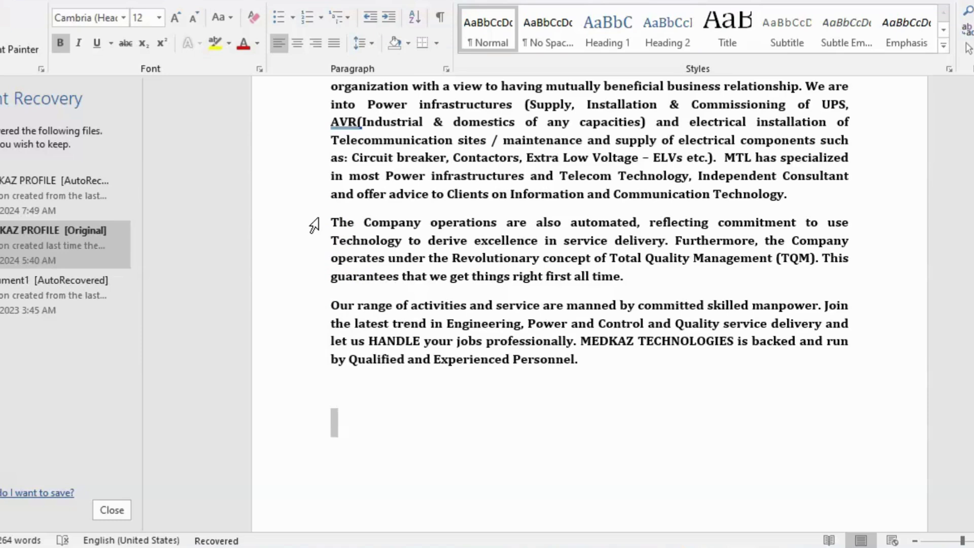
Test selecting introduction text near 'Telecommunication' in Word, then minimize Word
scroll(314, 225, "up", 2)
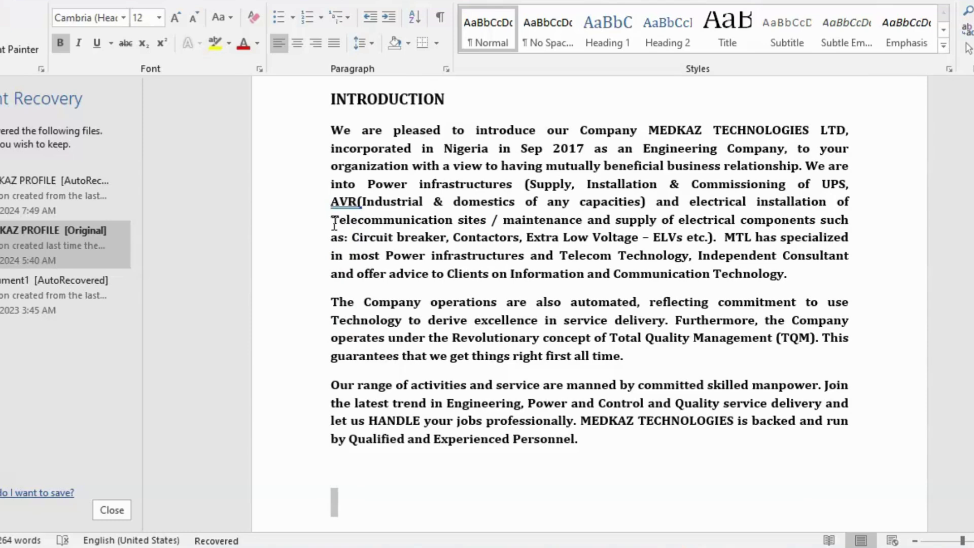
left_click_drag(332, 220, 363, 274)
left_click(363, 274)
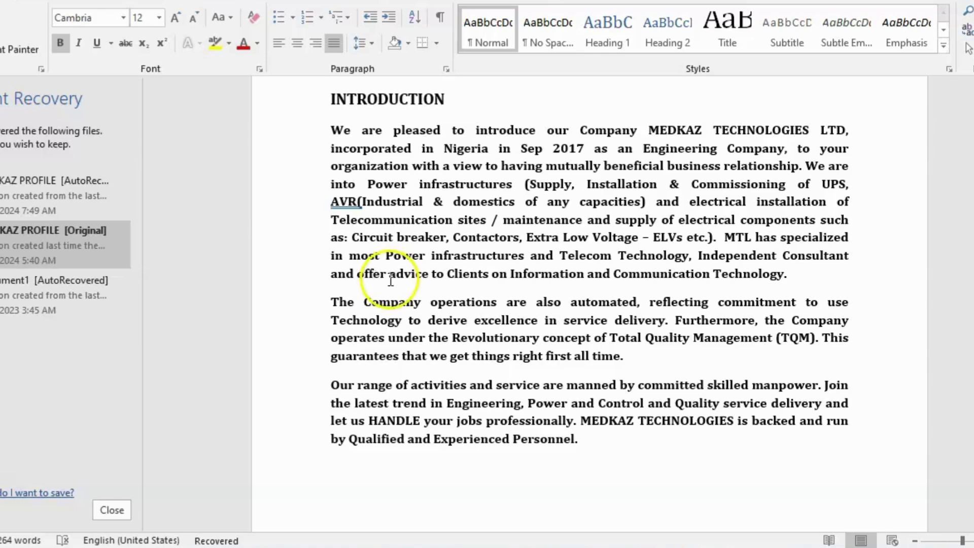
left_click(395, 220)
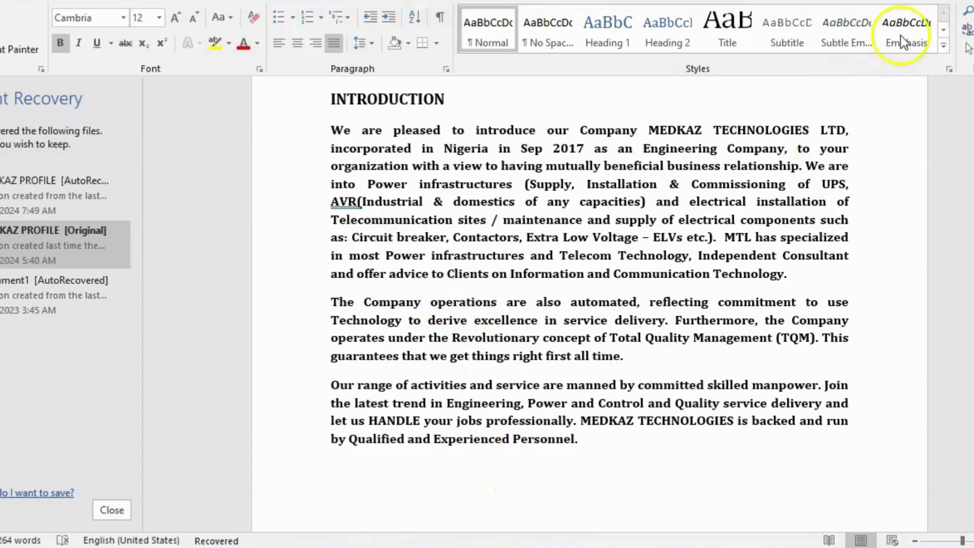
left_click(969, 10)
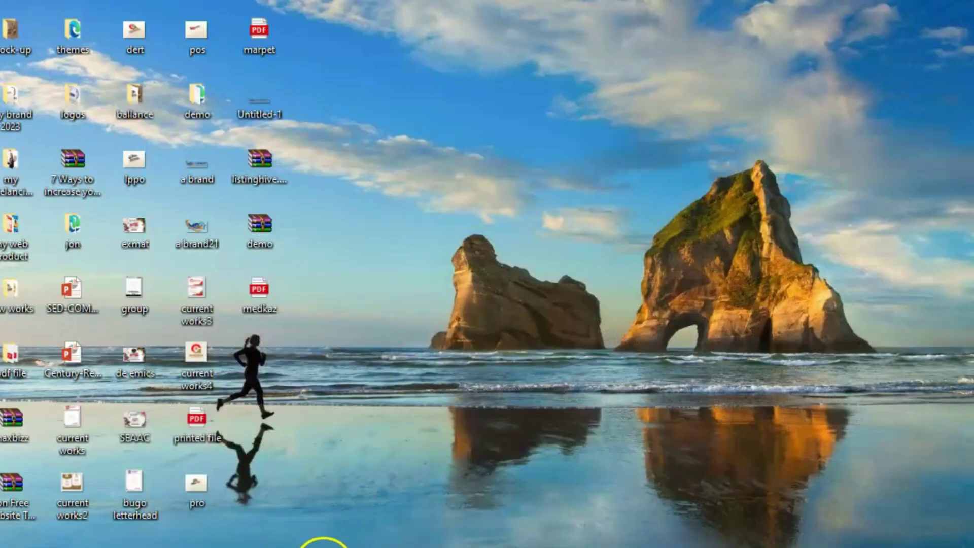
In File Explorer, go through This PC and Local Disk (C:) to Program Files\Microsoft Office
left_click(320, 547)
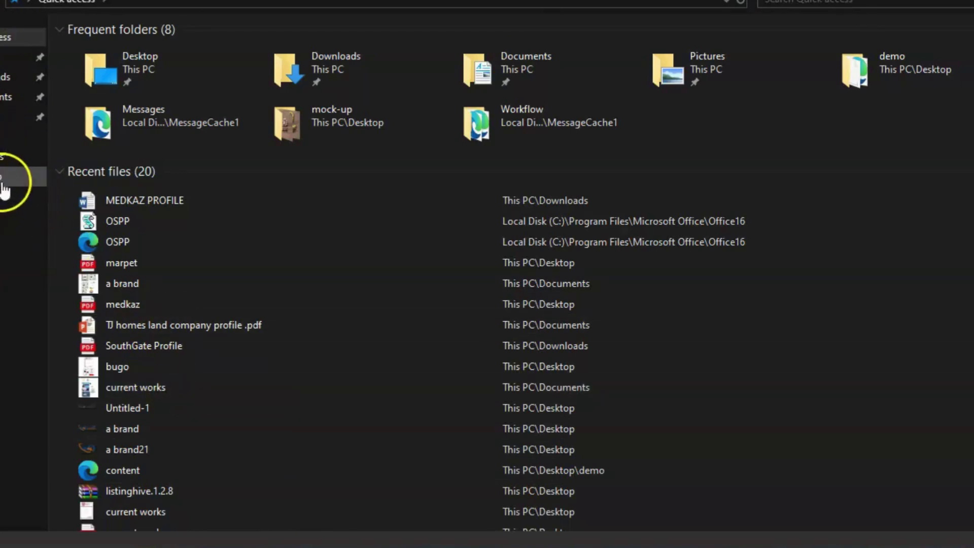
left_click(23, 249)
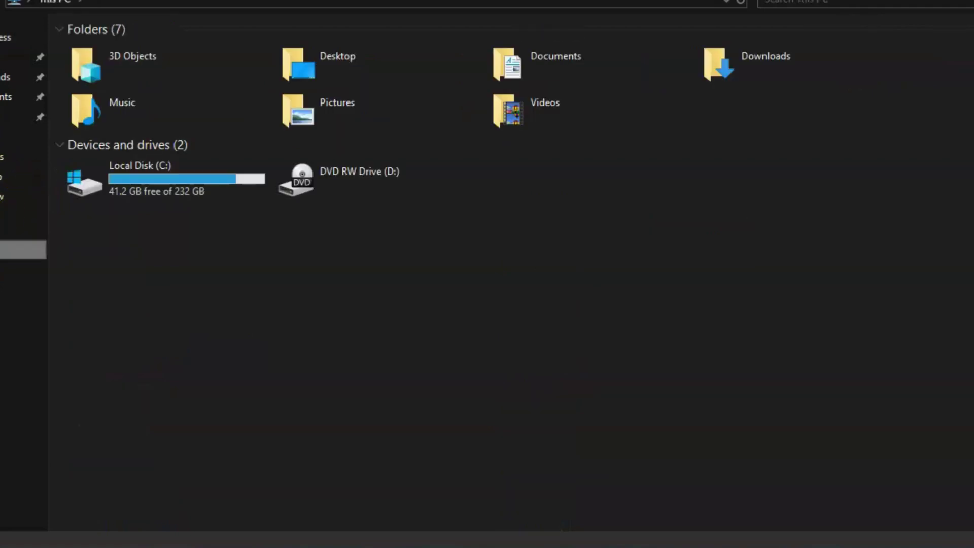
double_click(146, 178)
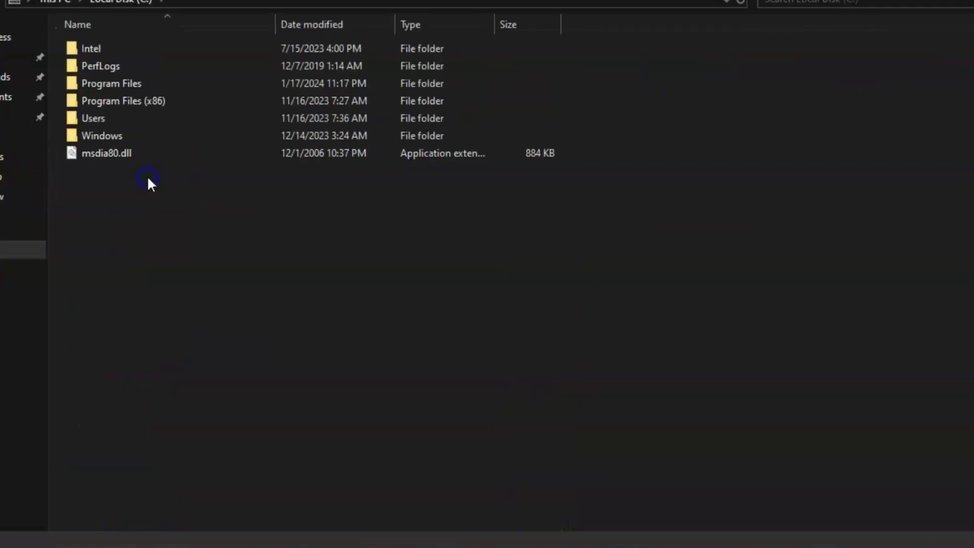
double_click(114, 84)
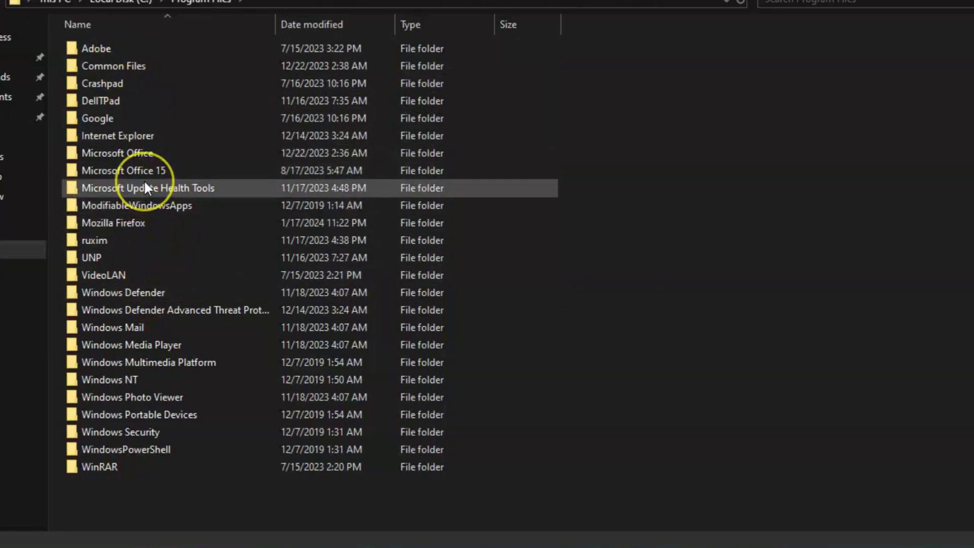
mouse_move(143, 179)
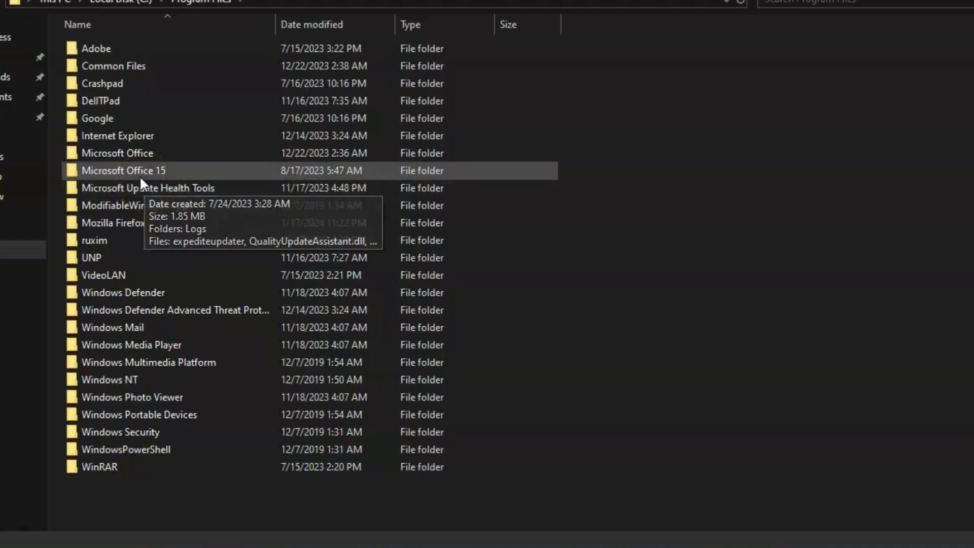
double_click(121, 151)
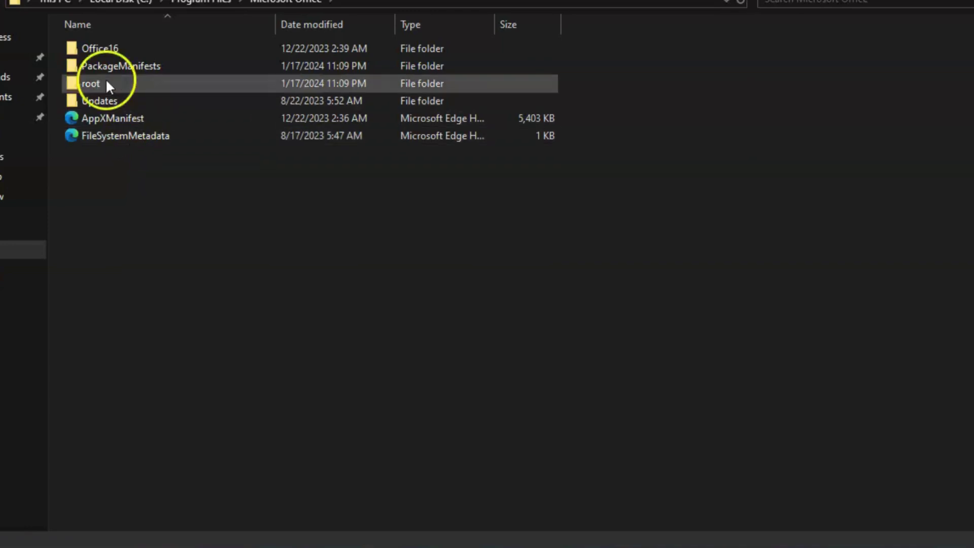
Open the Office16 folder inside Microsoft Office
mouse_move(116, 49)
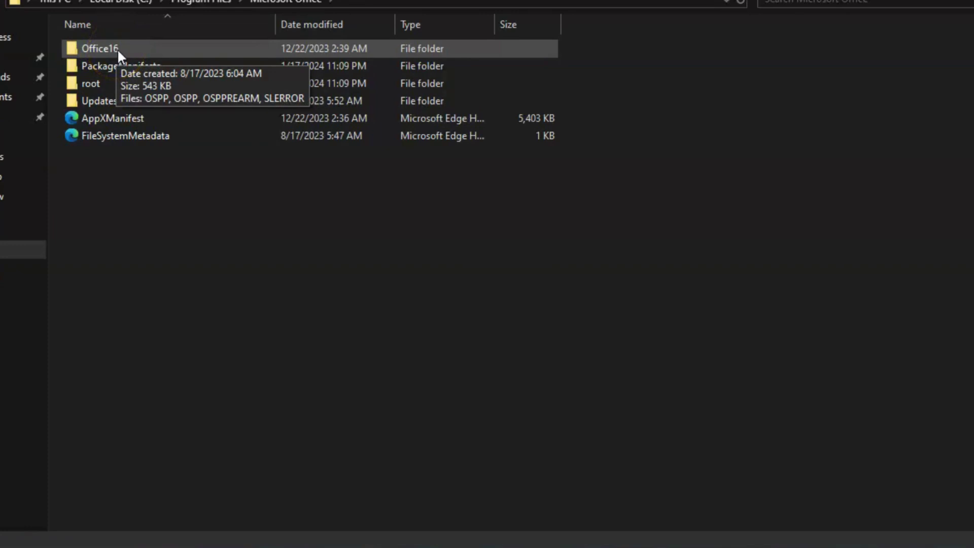
double_click(117, 49)
mouse_move(96, 89)
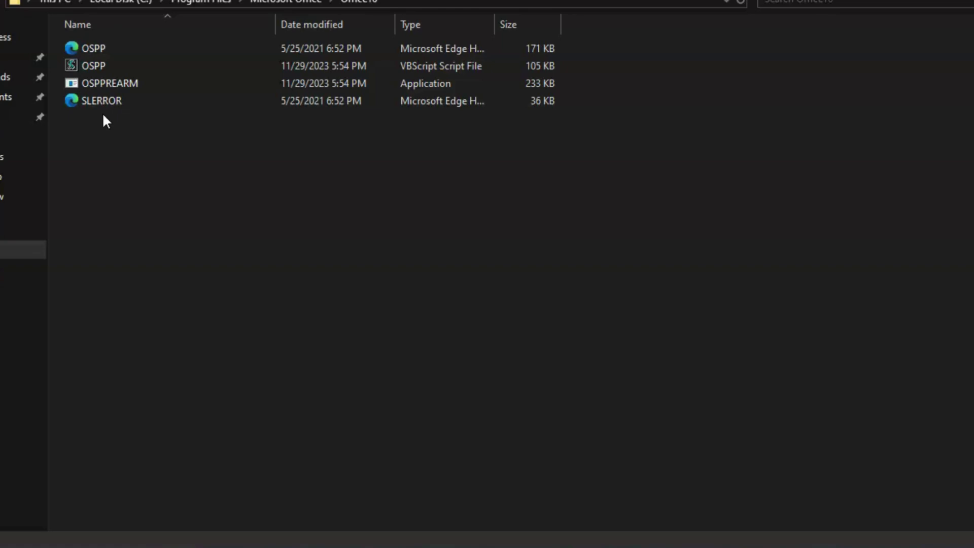
left_click(116, 108)
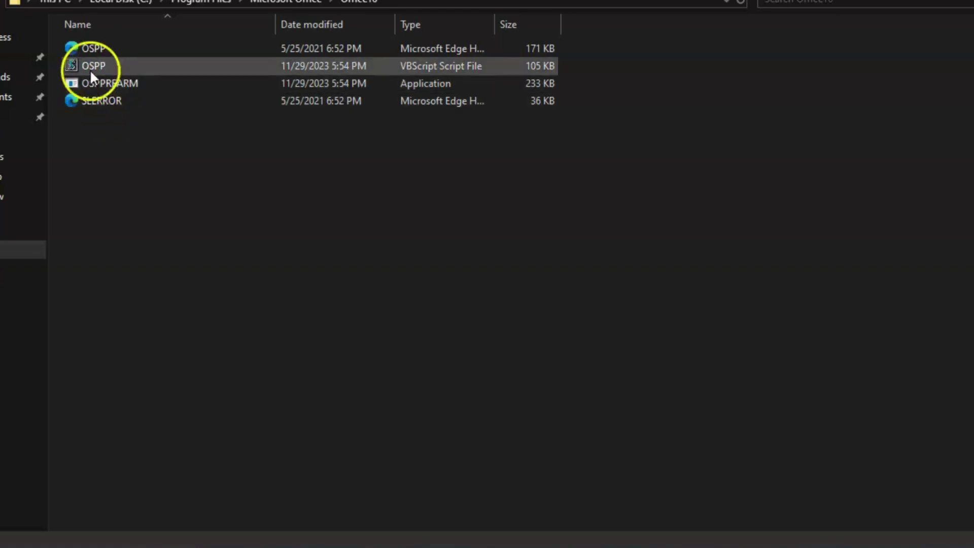
Click among the OSPP, SLERROR and OSPPREARM files, ending with OSPPREARM selected
left_click(95, 71)
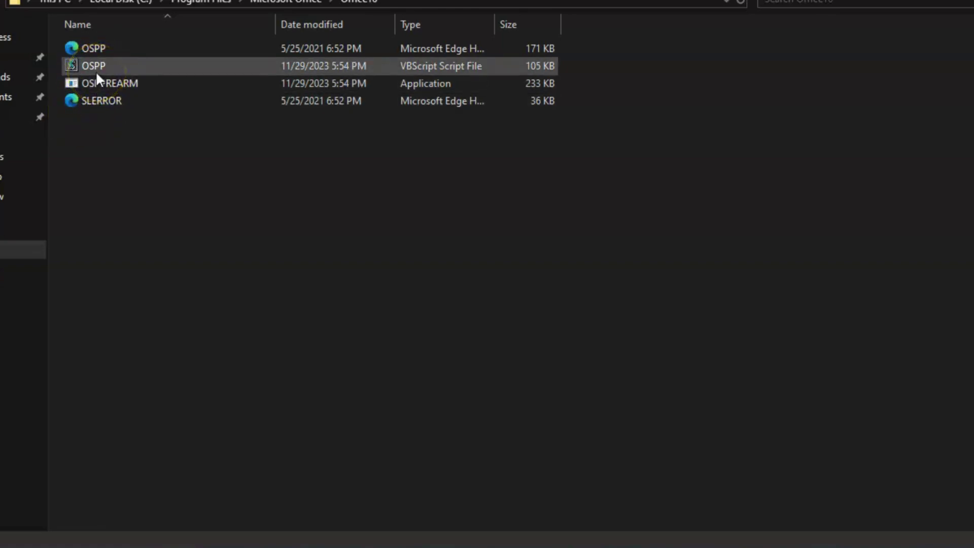
left_click(99, 66)
left_click(100, 48)
left_click(104, 81)
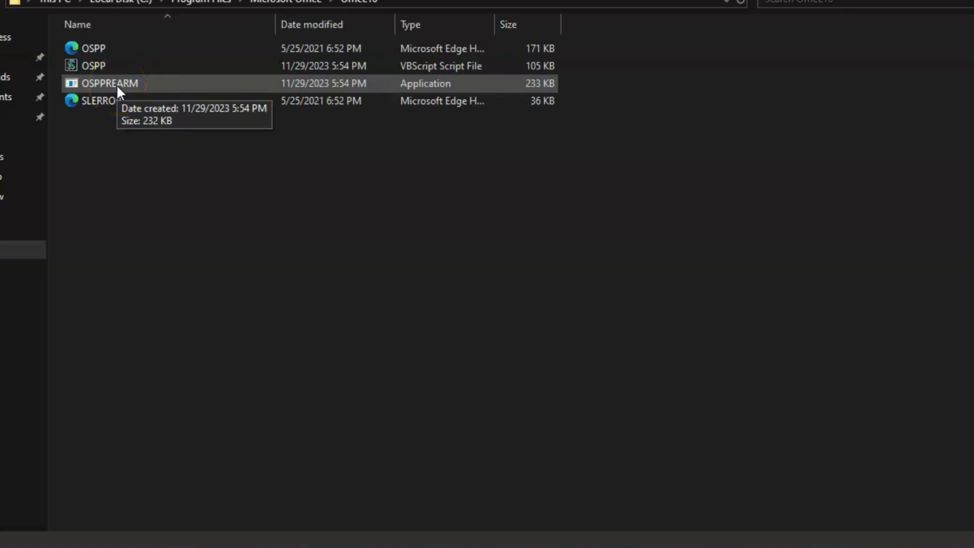
left_click(109, 84)
left_click(118, 100)
left_click(70, 85)
left_click(163, 86)
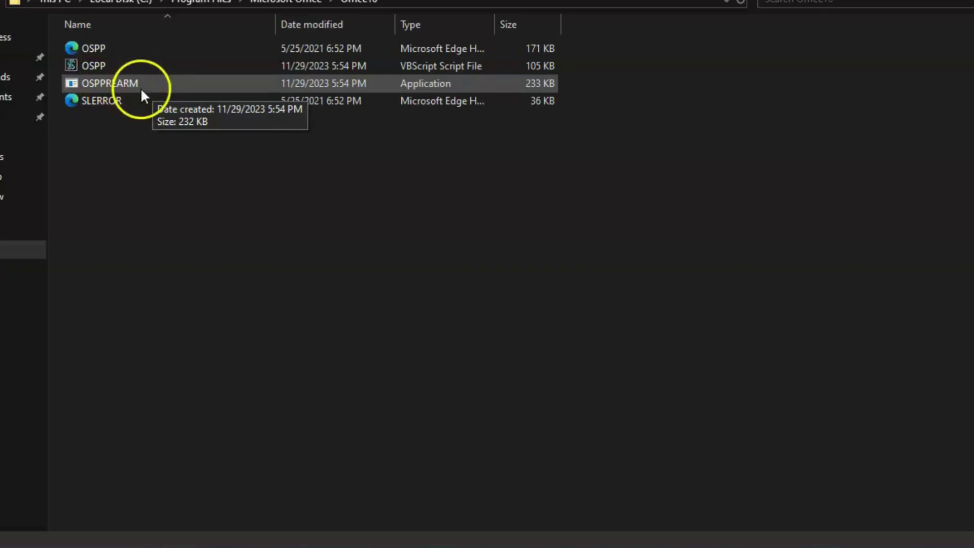
left_click(158, 81)
right_click(157, 79)
left_click(92, 145)
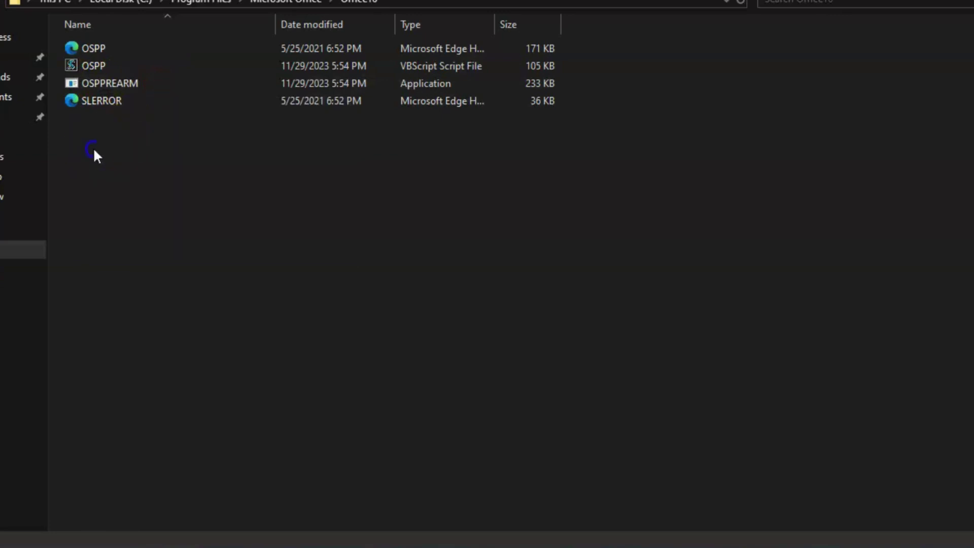
left_click(96, 71)
left_click(97, 82)
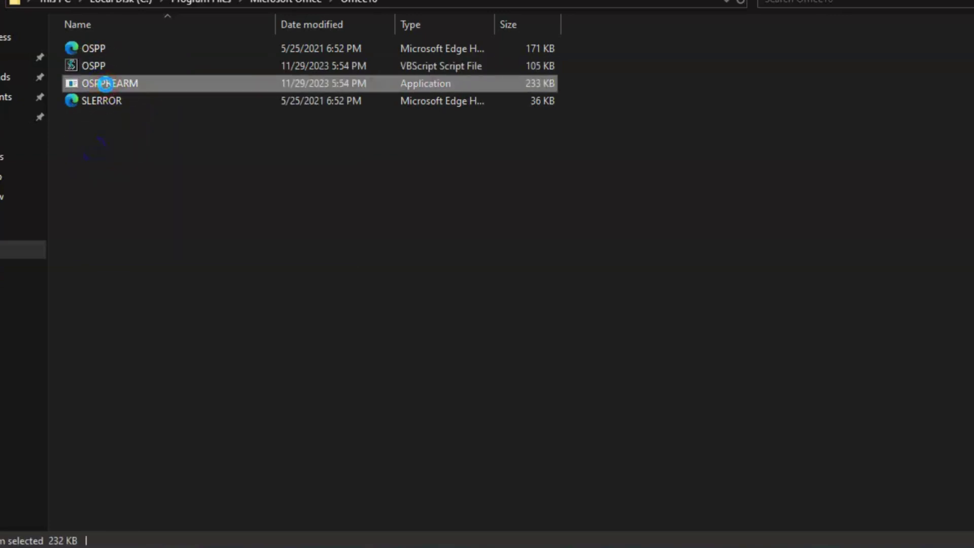
Run OSPPREARM as administrator from its context menu
right_click(105, 83)
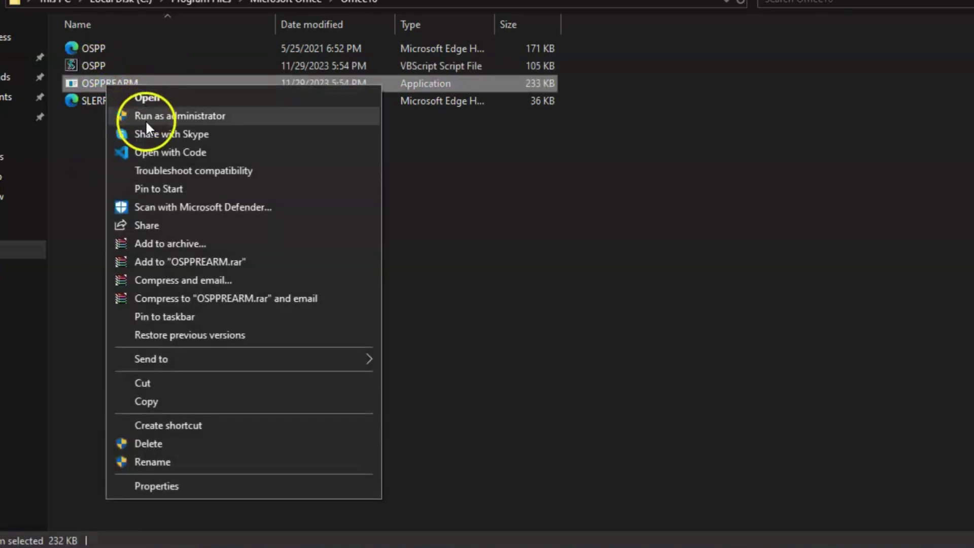
left_click(196, 120)
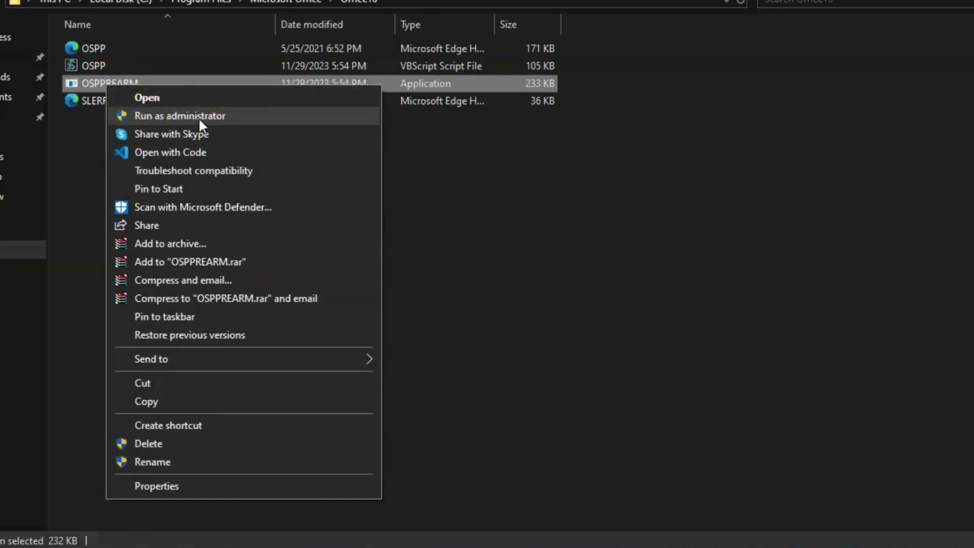
left_click(115, 129)
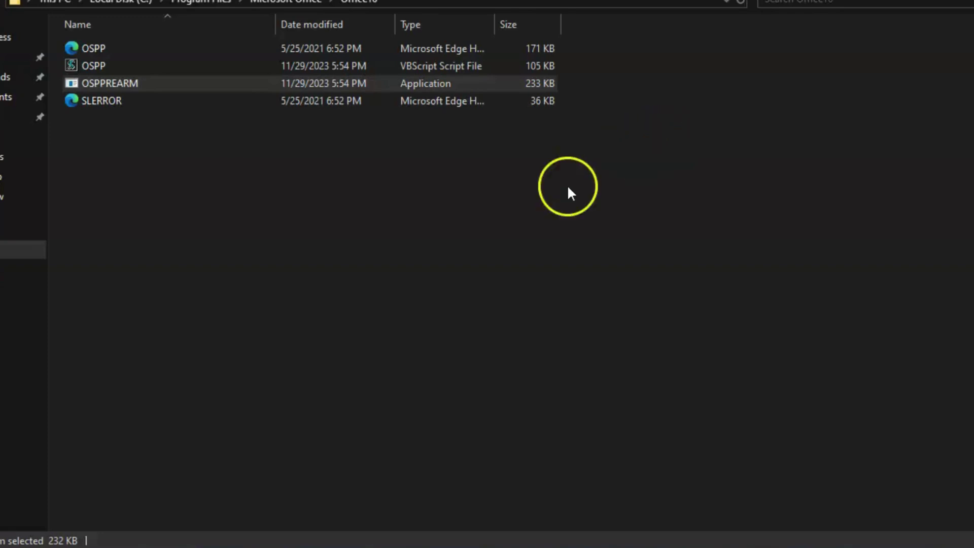
Run OSPPREARM as administrator a second time, then dismiss the context menu
right_click(160, 88)
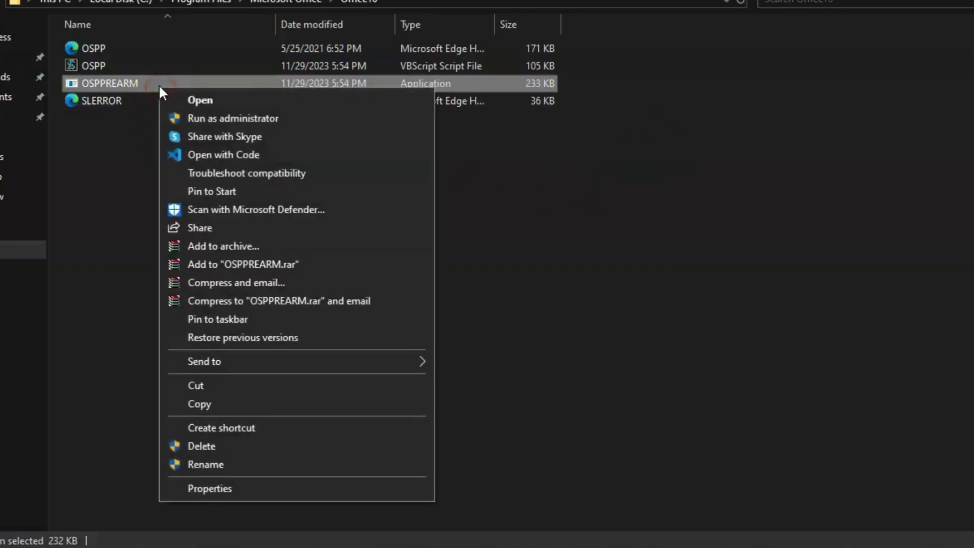
left_click(190, 120)
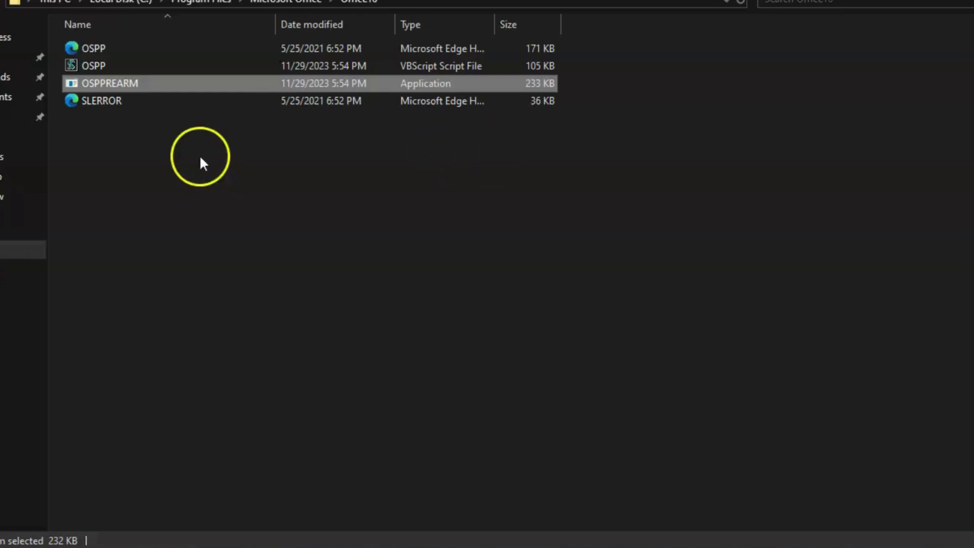
right_click(174, 82)
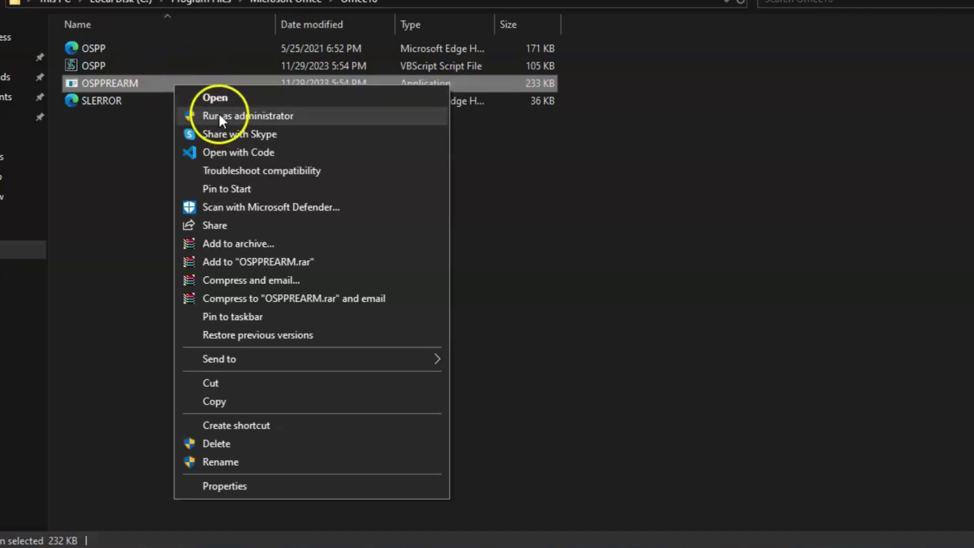
left_click(120, 149)
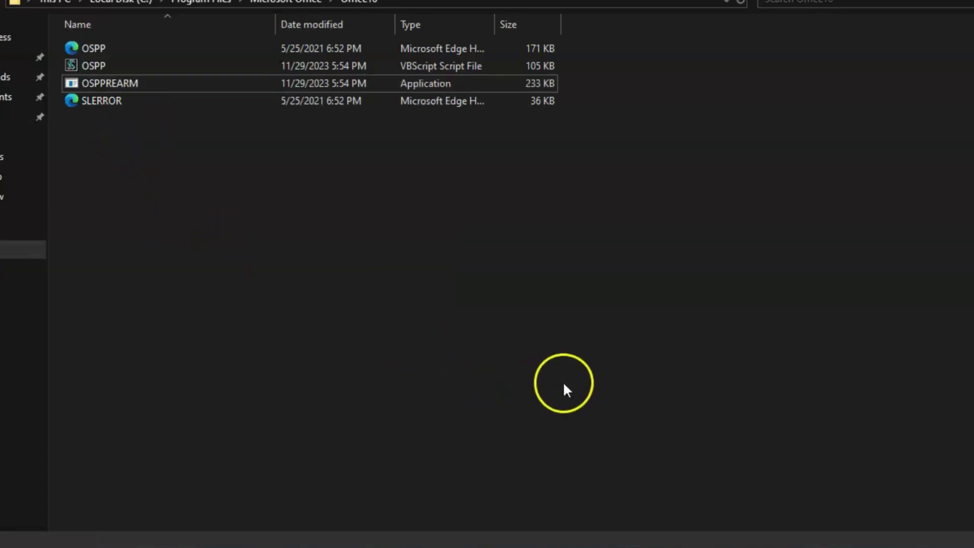
Close the recovered document in Word with Ctrl+W and confirm the Document Recovery prompt
left_click(732, 540)
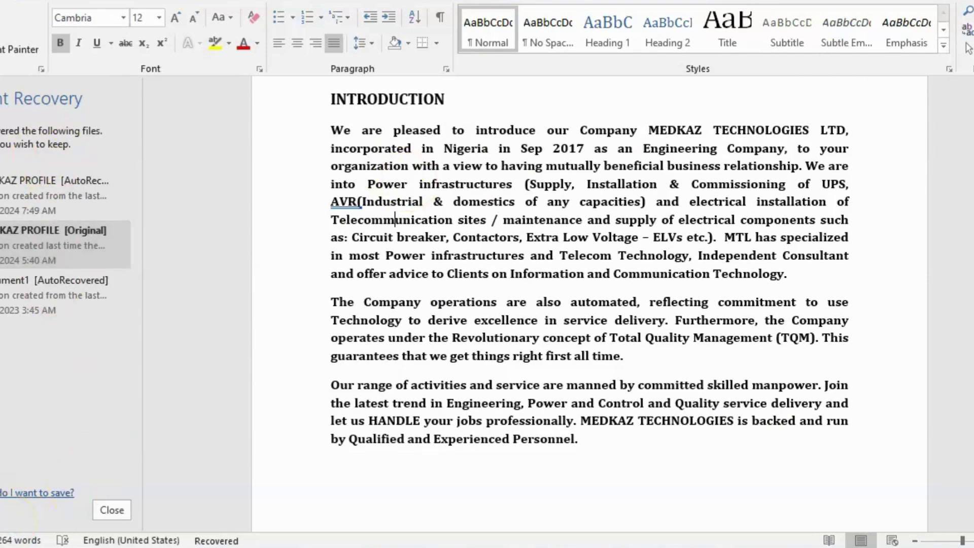
key("ctrl+w")
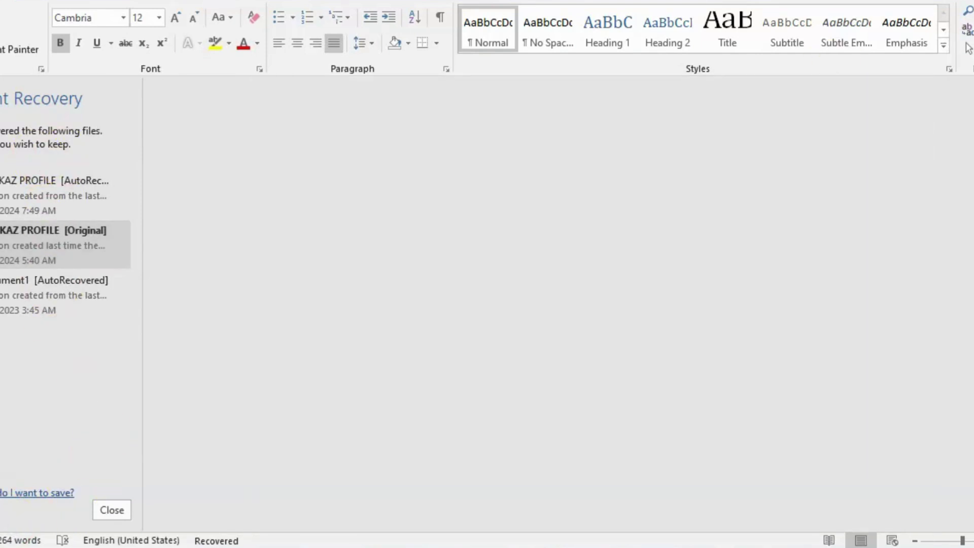
left_click(350, 204)
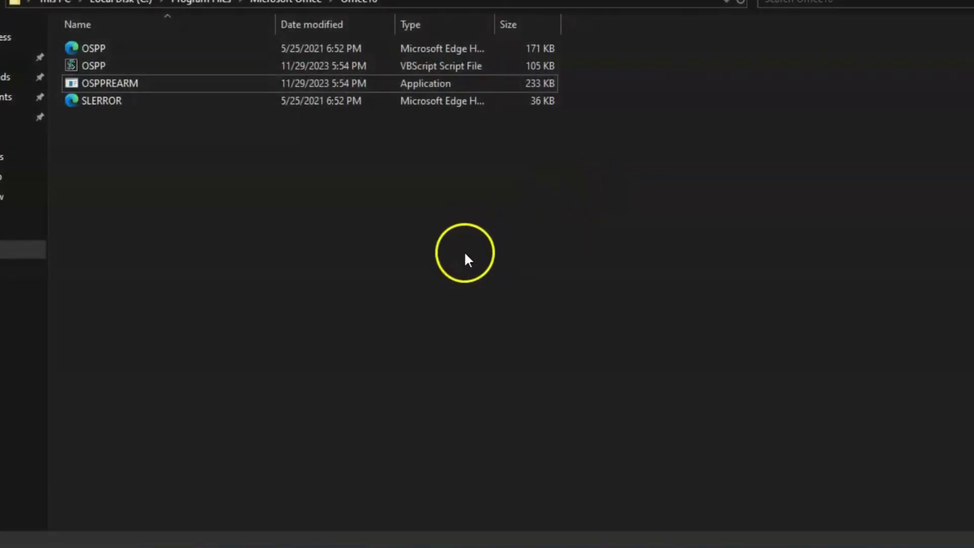
Relaunch Word by searching 'micr' and reopen the recent MEDKAZ PROFILE document
left_click(35, 545)
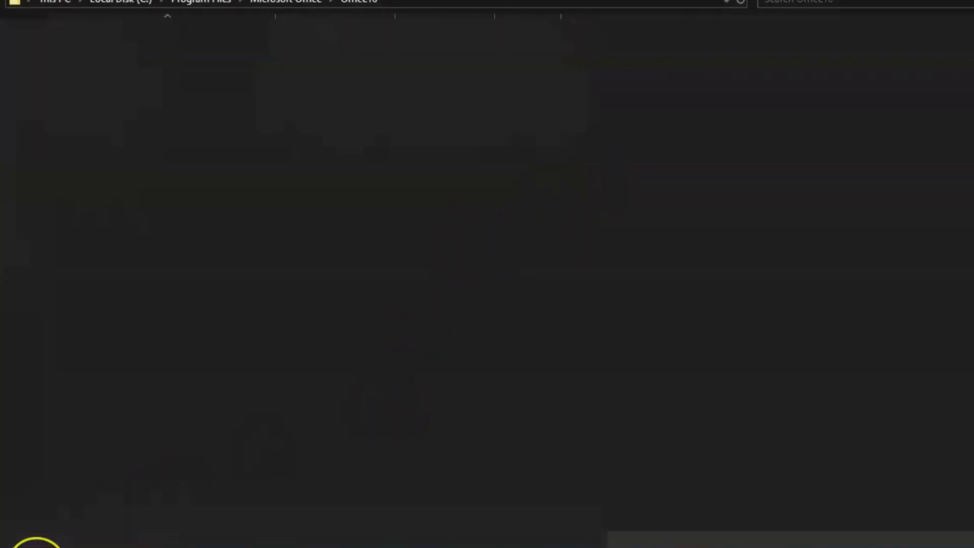
type("micr")
left_click(51, 125)
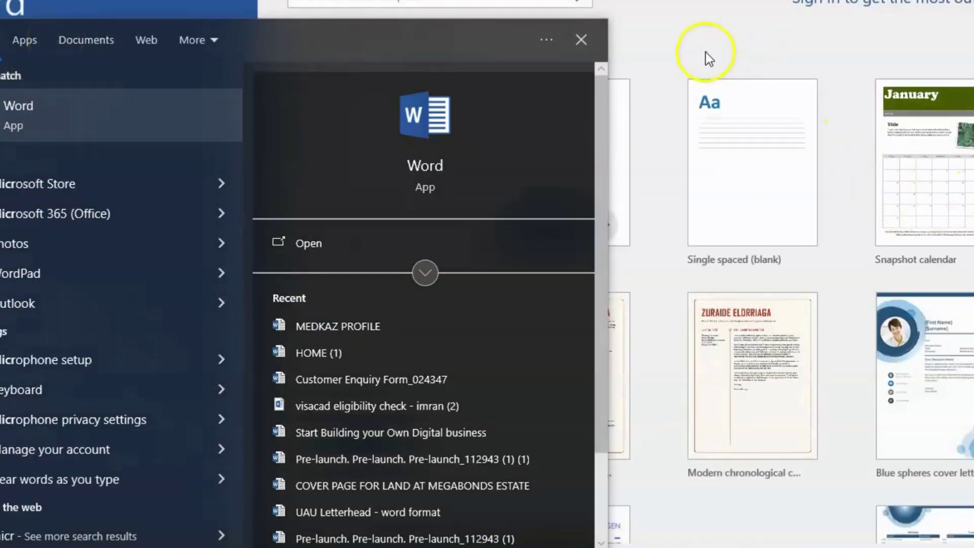
left_click(704, 47)
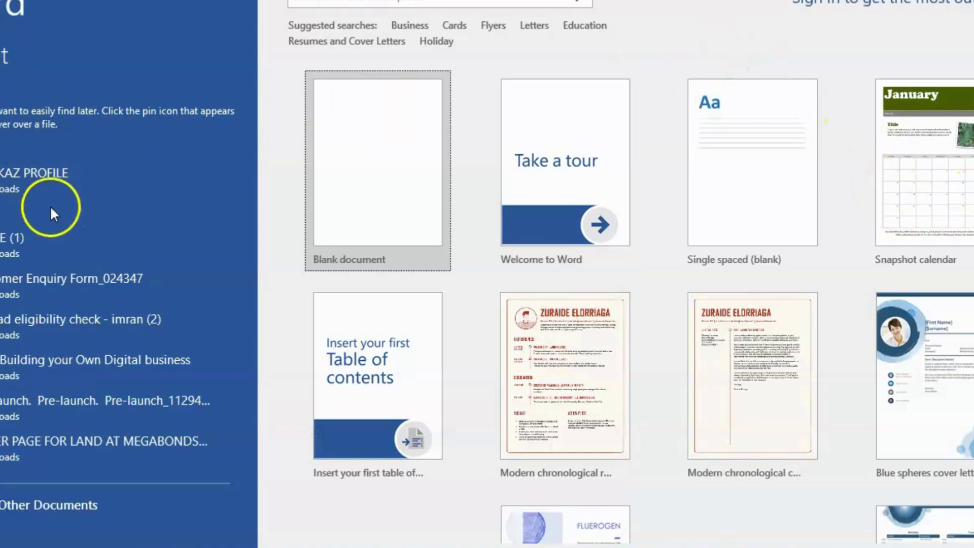
left_click(21, 182)
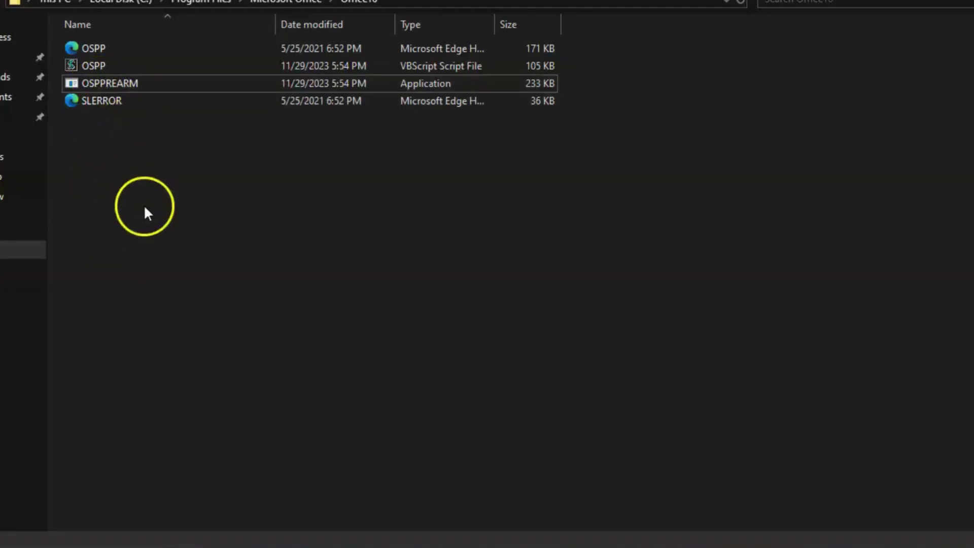
left_click(6, 250)
double_click(127, 188)
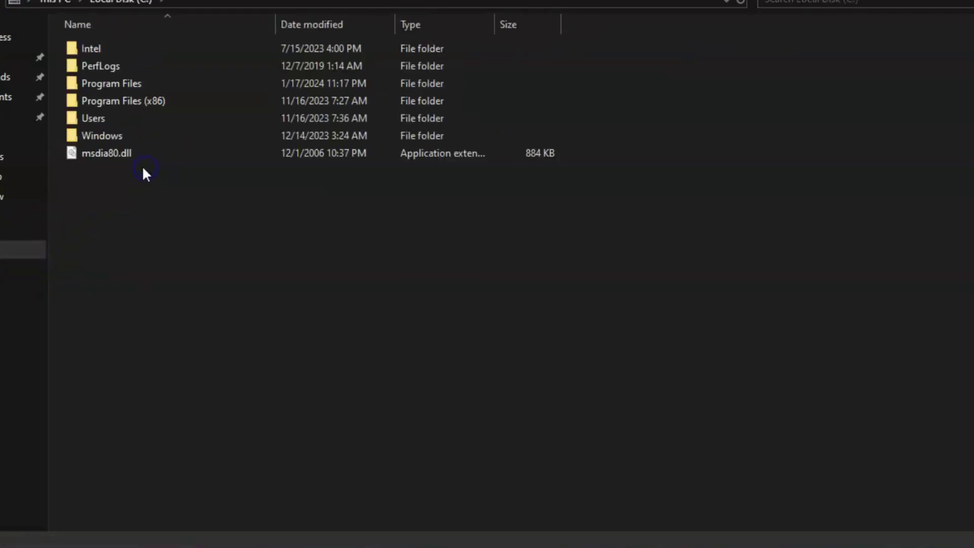
double_click(107, 84)
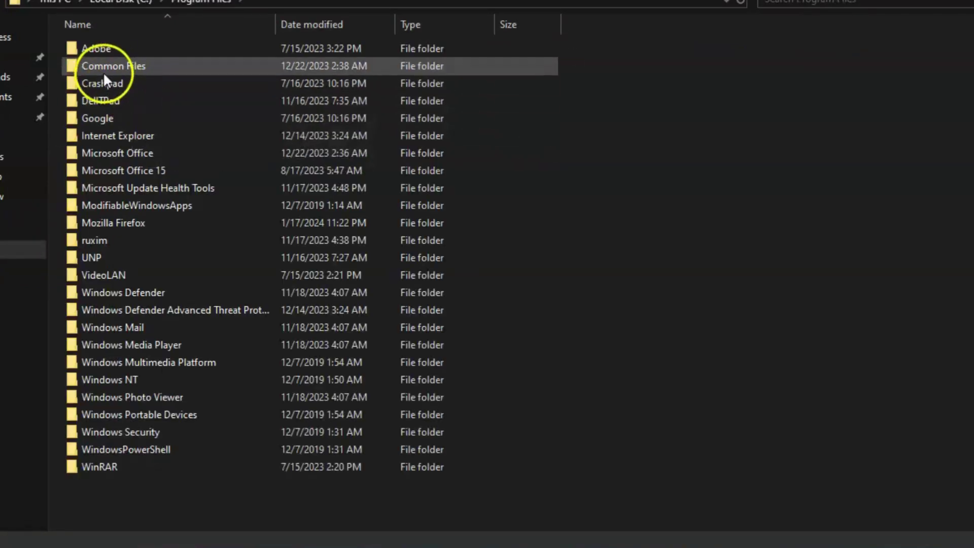
double_click(131, 155)
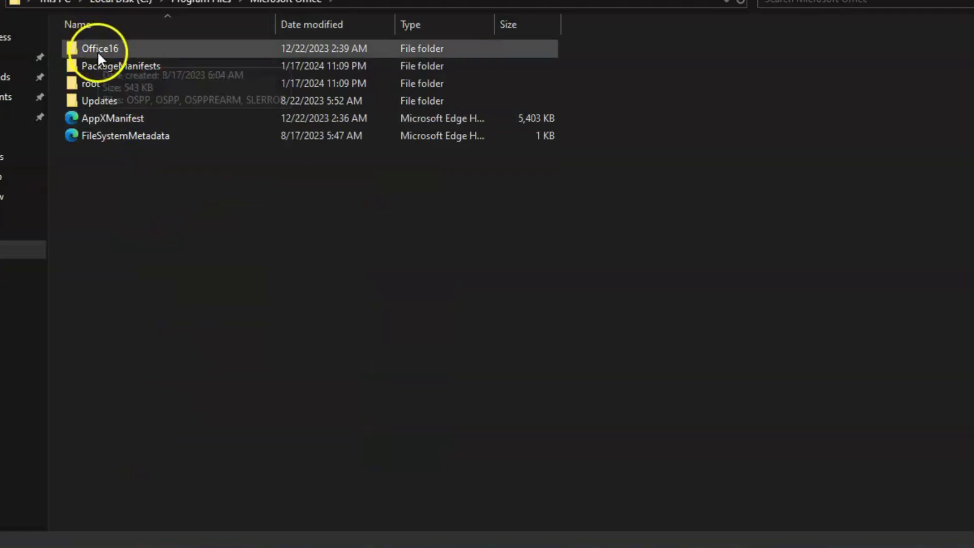
left_click(149, 49)
double_click(149, 50)
left_click(89, 90)
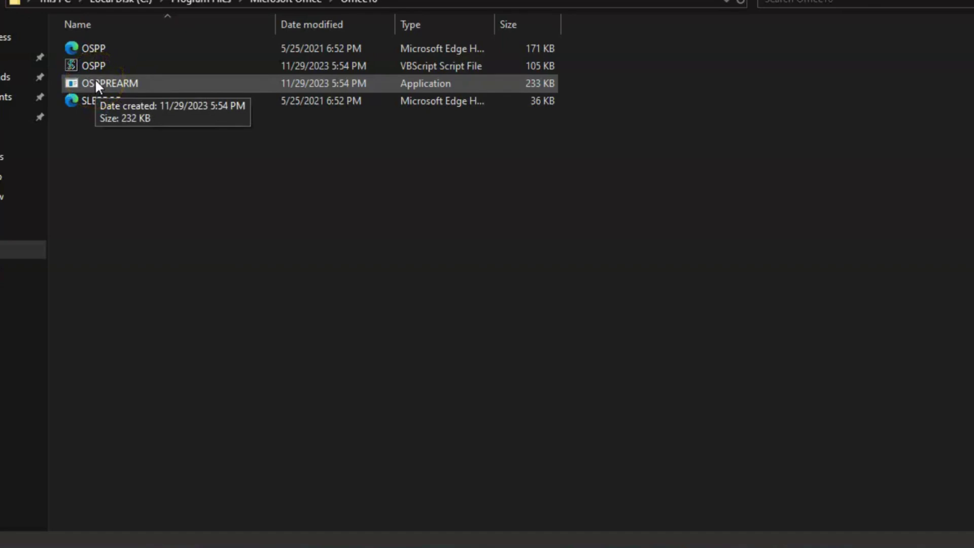
left_click(90, 104)
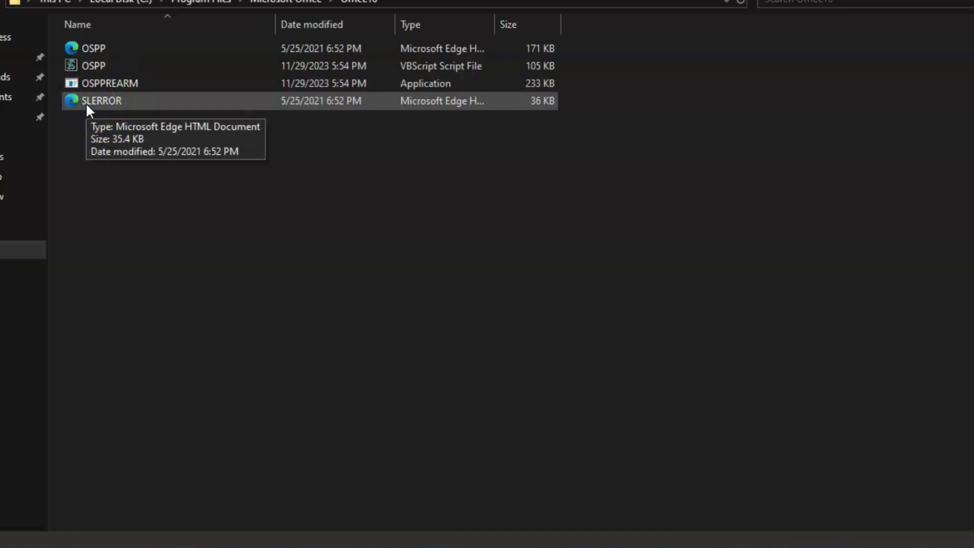
double_click(89, 100)
left_click(99, 90)
left_click(104, 62)
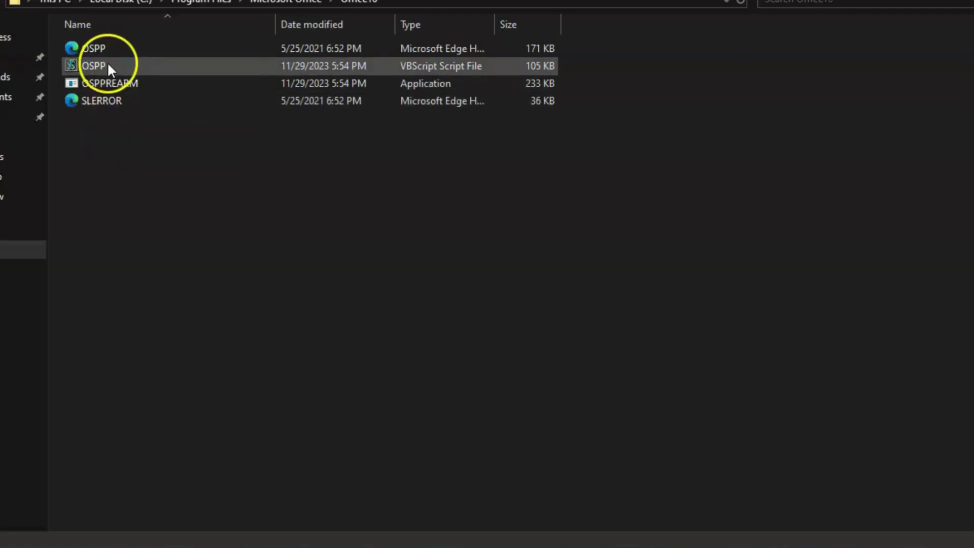
left_click(116, 77)
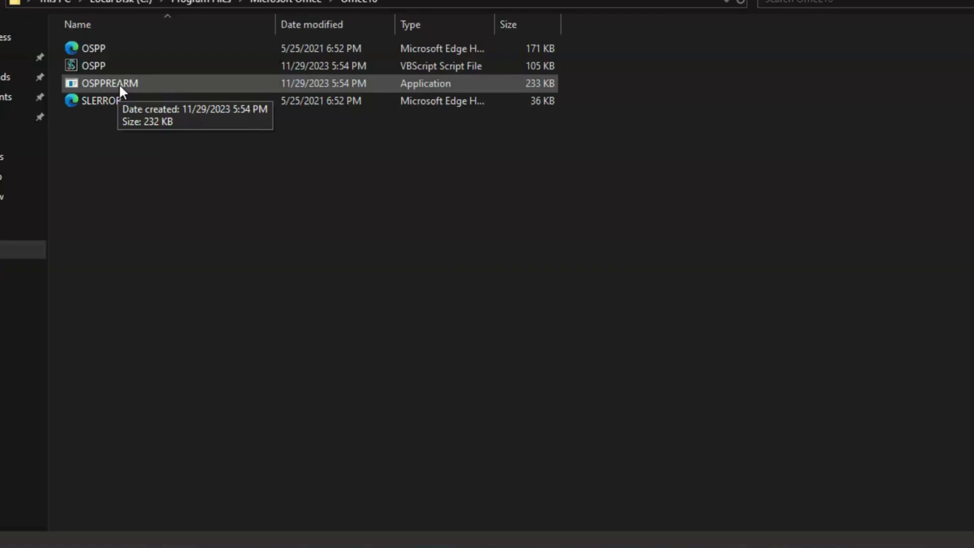
left_click(131, 83)
left_click(516, 418)
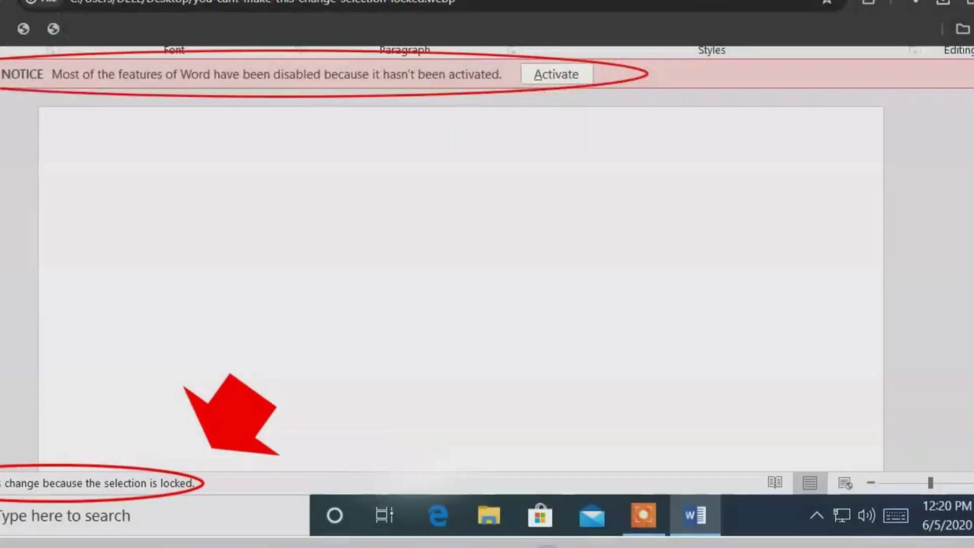
Bring up the you-cant-make-this-change-selection-locked.webp screenshot in Chrome
left_click(367, 264)
left_click_drag(367, 263, 188, 346)
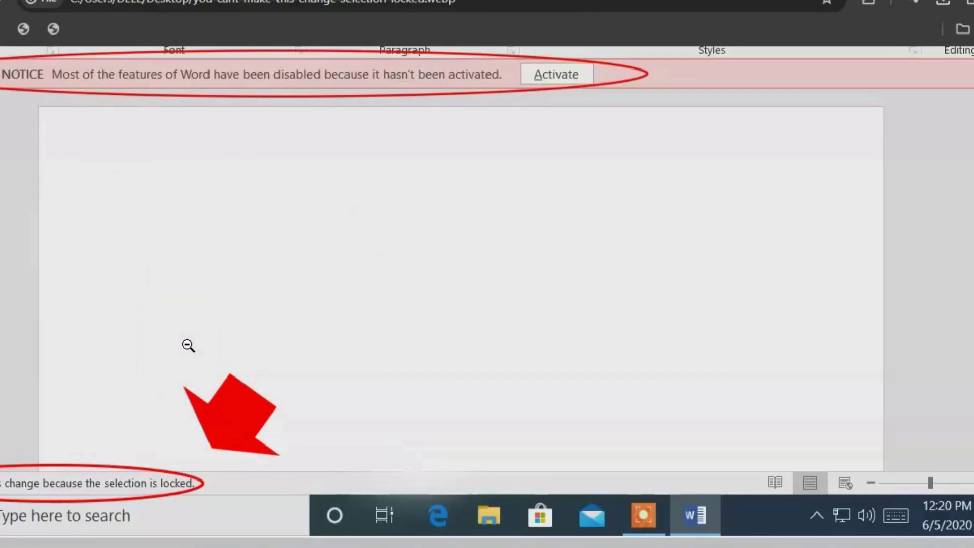
left_click_drag(217, 363, 240, 350)
left_click(254, 349)
left_click_drag(257, 349, 551, 502)
mouse_move(557, 546)
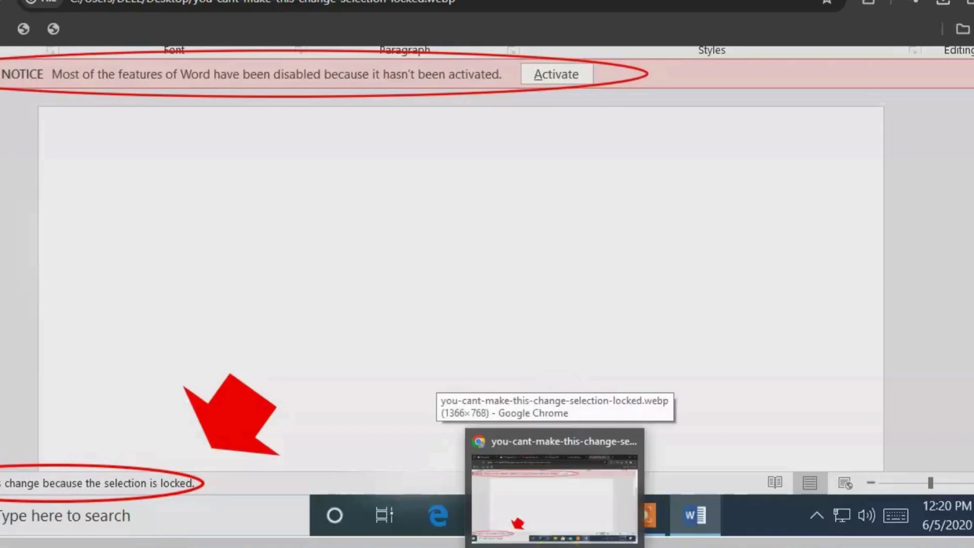